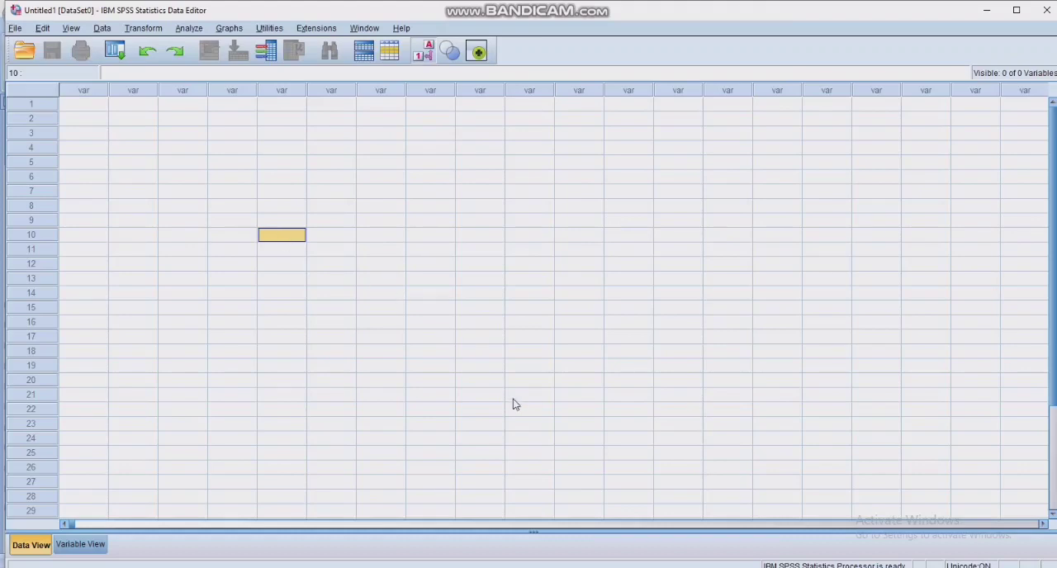
# - Switch to the Word document to read the example table of Penjualan, Promosi and Harga, and return to the SPSS data editor
pyautogui.click(583, 567)
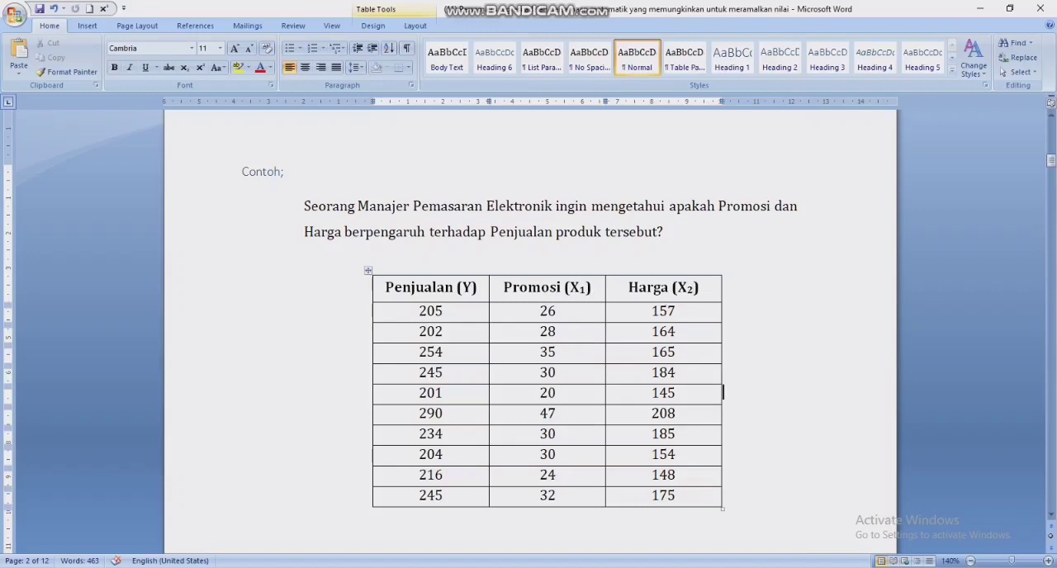
pyautogui.click(563, 567)
pyautogui.click(608, 524)
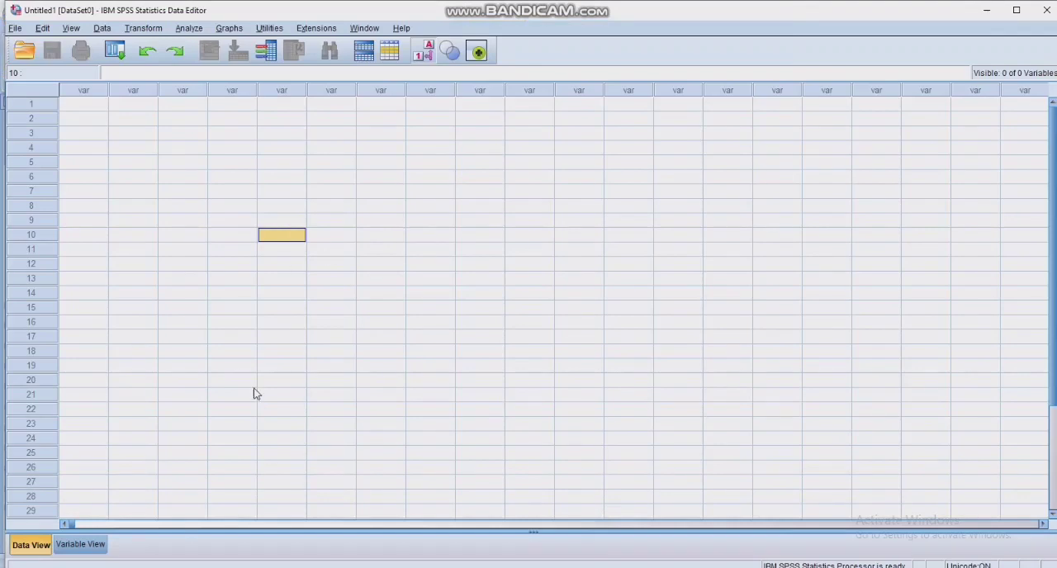
# - Define numeric scale variables PENJUALAN, PROMOSI and HARGA with 0 decimals, centered alignment and column widths 19, 8 and 13
pyautogui.click(81, 546)
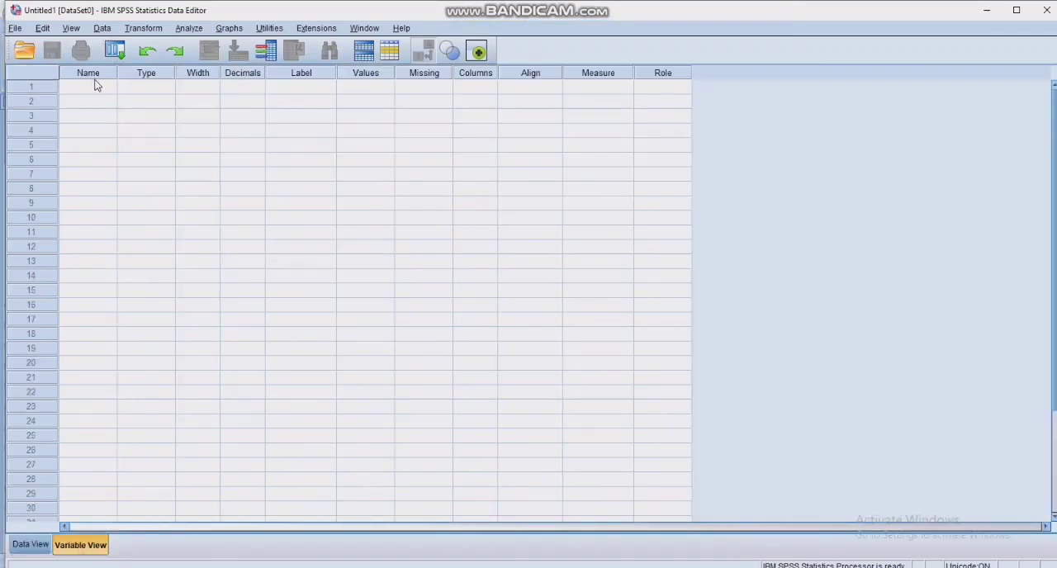
pyautogui.click(94, 85)
pyautogui.write('PENJUALAN')
pyautogui.press('Return')
pyautogui.write('PROMOSI')
pyautogui.press('Return')
pyautogui.write('HARGA')
pyautogui.click(476, 86)
pyautogui.click(475, 101)
pyautogui.click(533, 158)
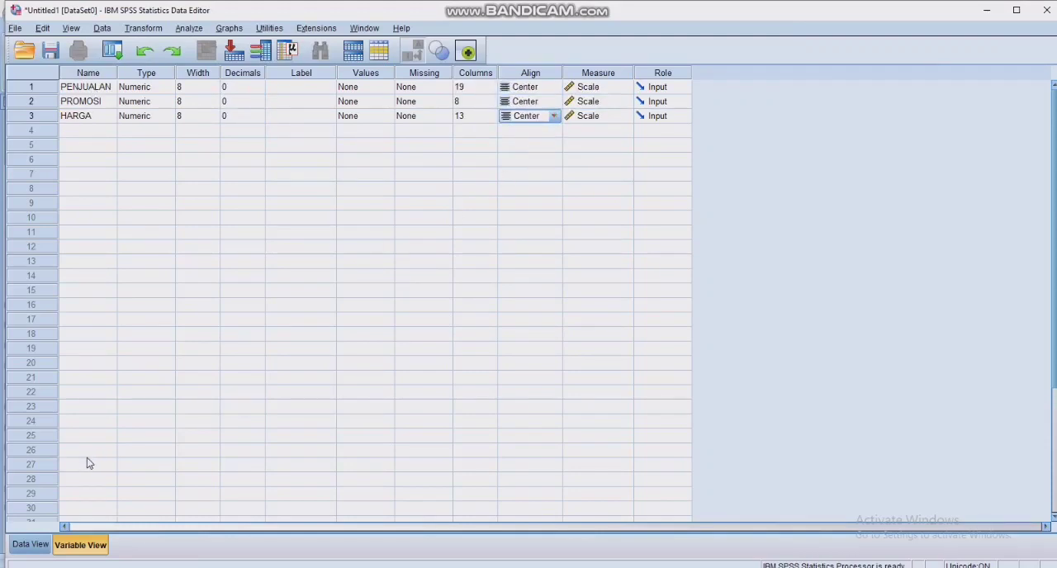
# - Fill PENJUALAN, PROMOSI and HARGA with the ten cases from the Word example table
pyautogui.click(33, 545)
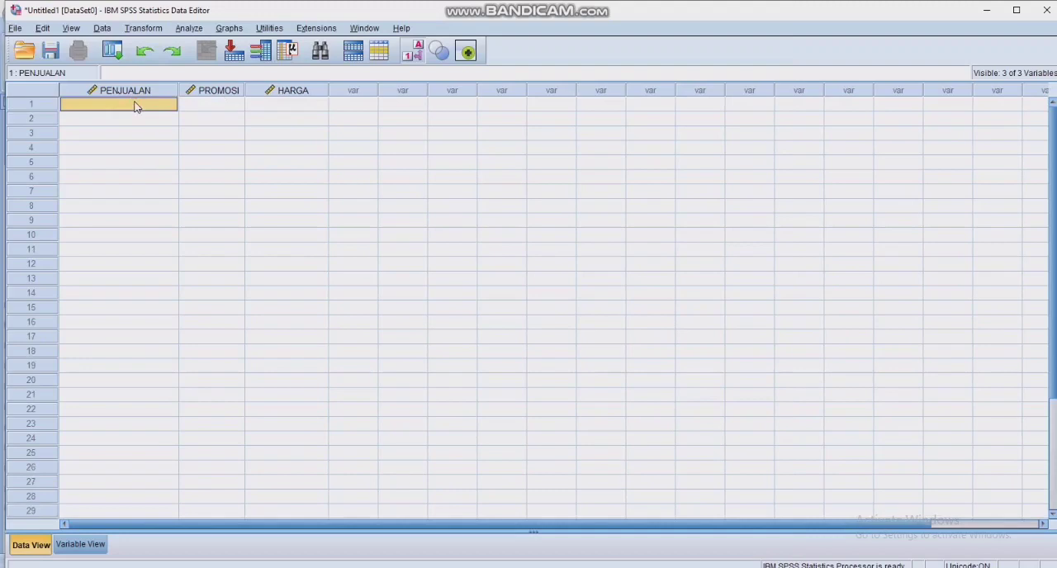
pyautogui.click(403, 161)
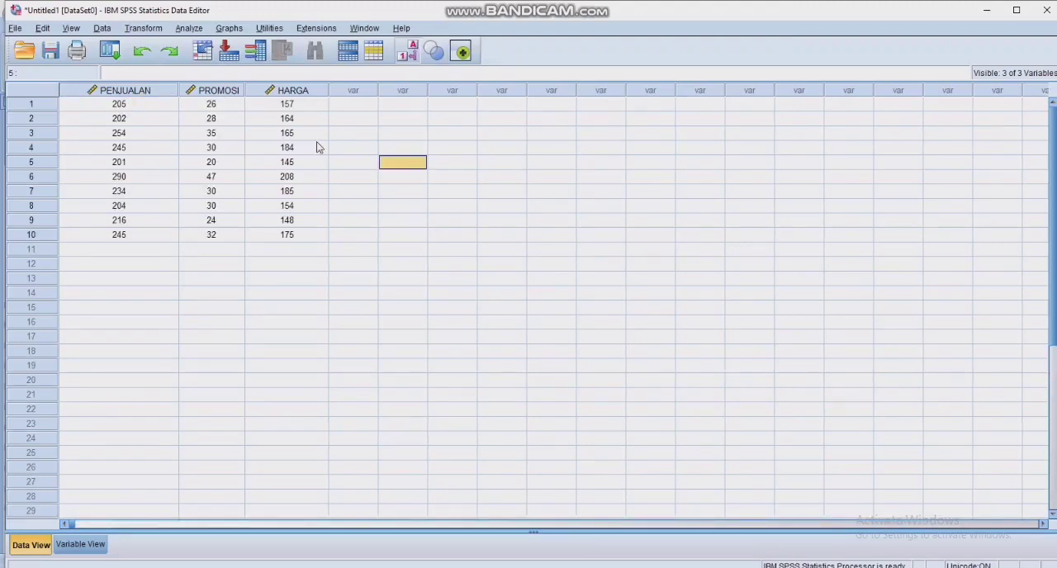
# - Set up a linear regression with PENJUALAN as the dependent variable and PROMOSI and HARGA as the independent variables
pyautogui.click(181, 30)
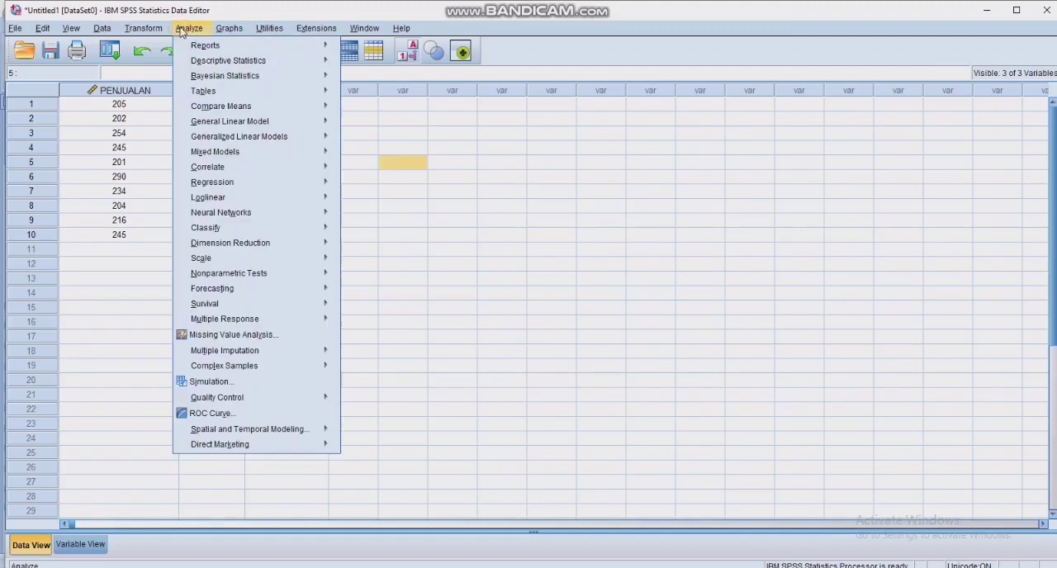
pyautogui.moveTo(263, 182)
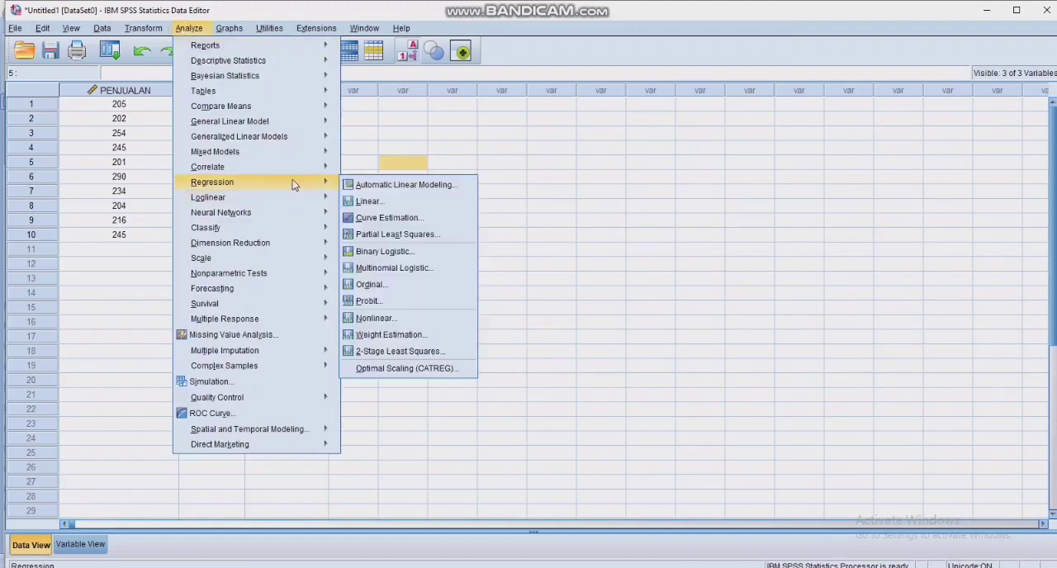
pyautogui.click(368, 201)
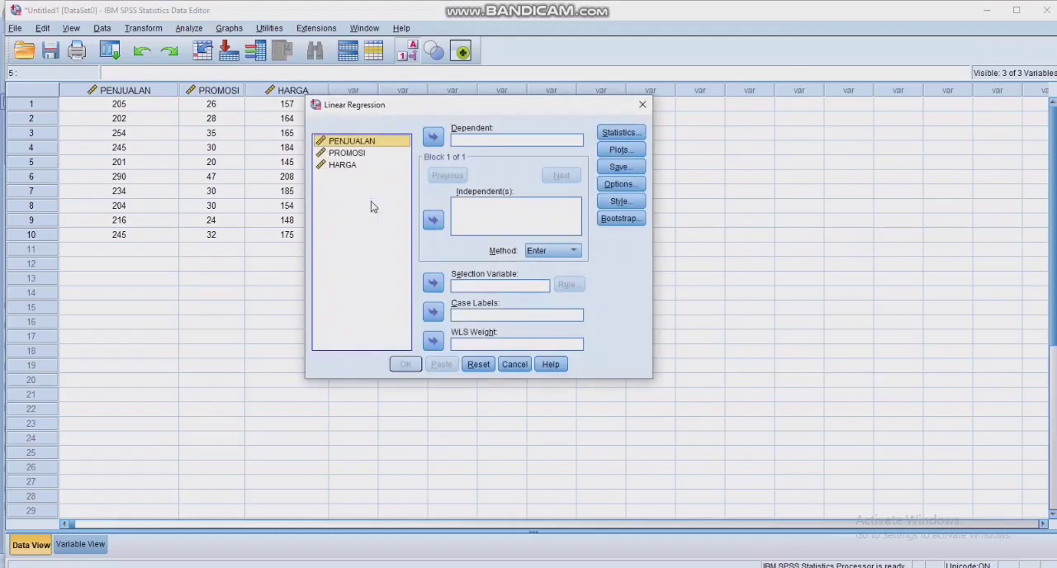
pyautogui.click(434, 138)
pyautogui.click(383, 146)
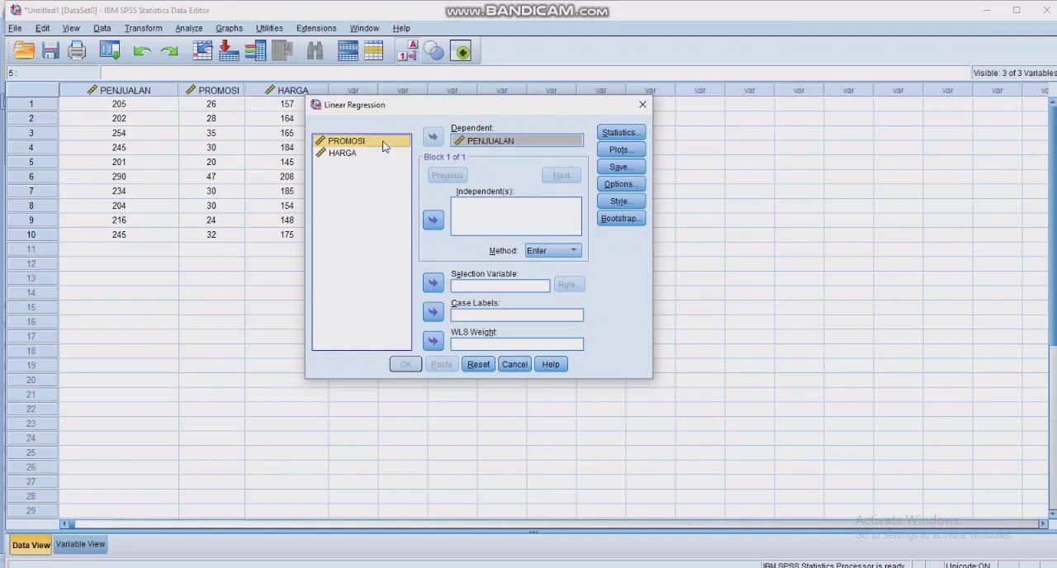
pyautogui.click(434, 220)
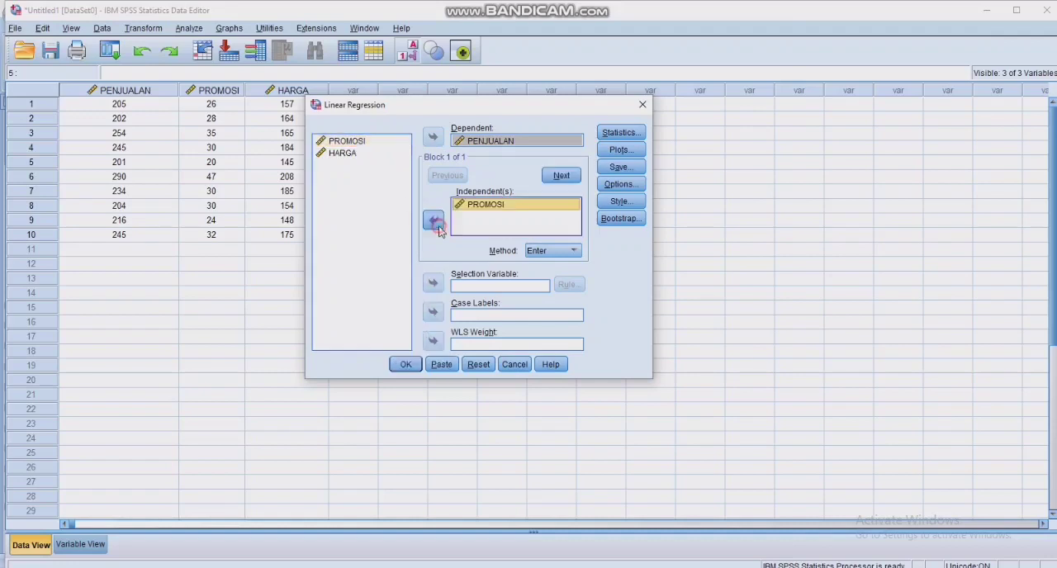
pyautogui.click(360, 155)
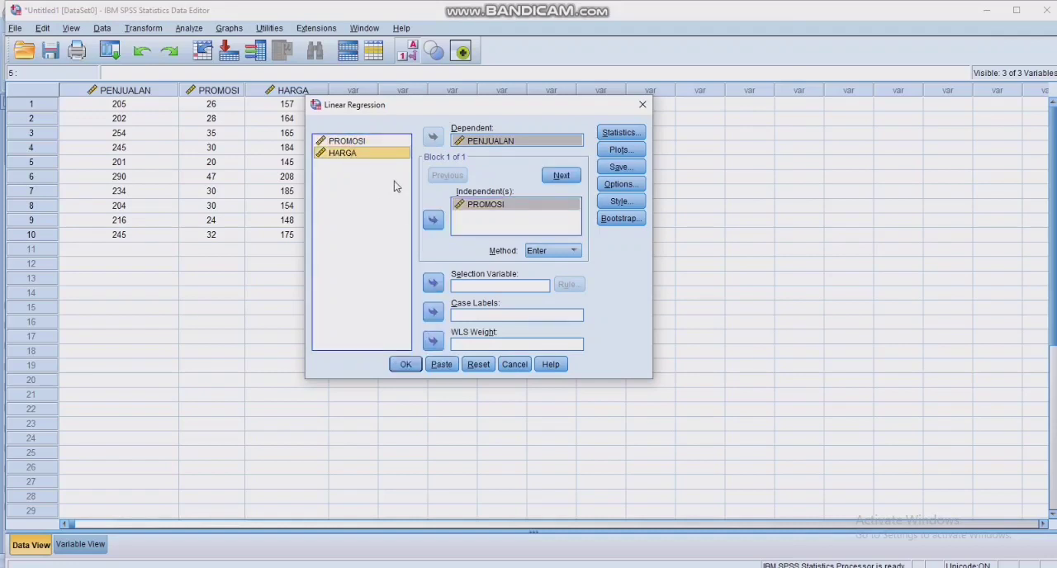
pyautogui.click(433, 219)
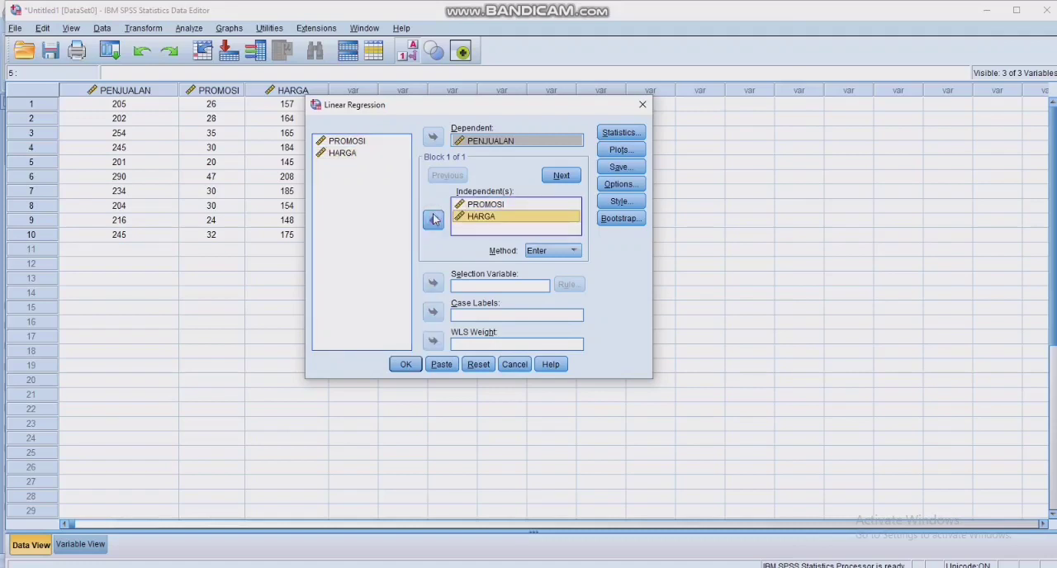
# - Add R squared change, descriptives, part and partial correlations, and collinearity diagnostics to the regression statistics
pyautogui.click(616, 134)
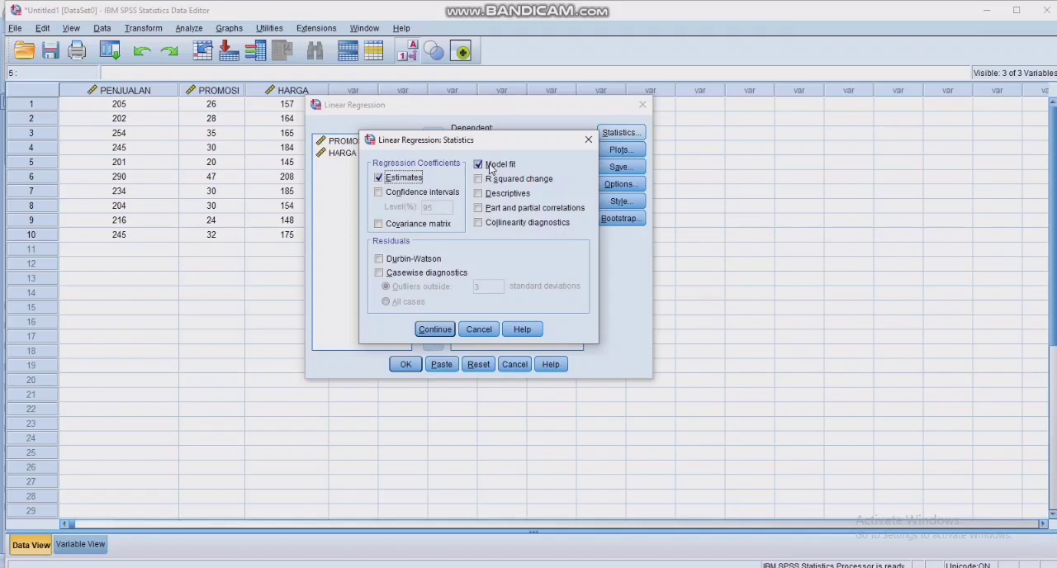
pyautogui.click(478, 179)
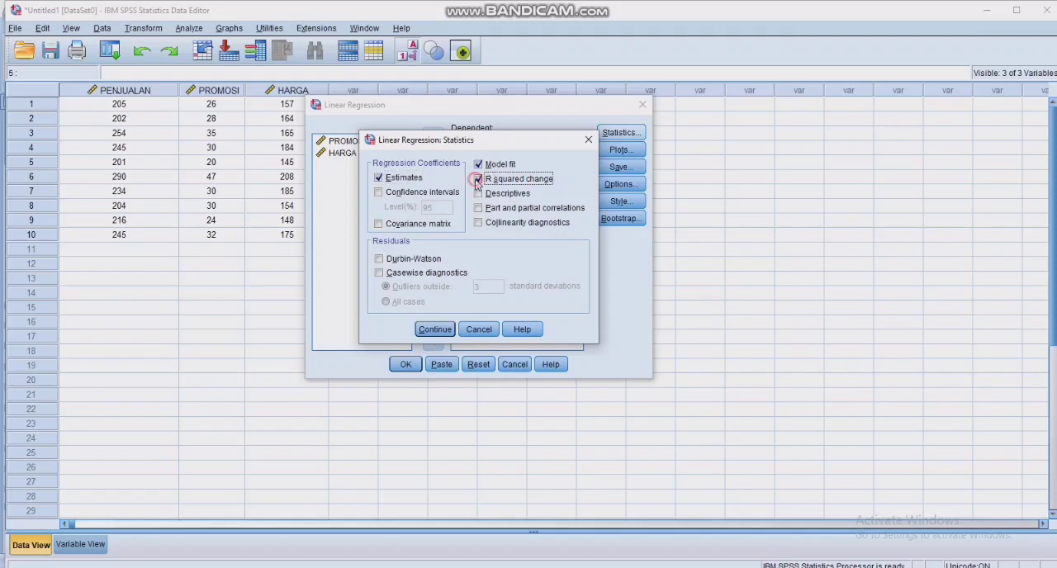
pyautogui.click(478, 194)
pyautogui.click(479, 208)
pyautogui.click(478, 223)
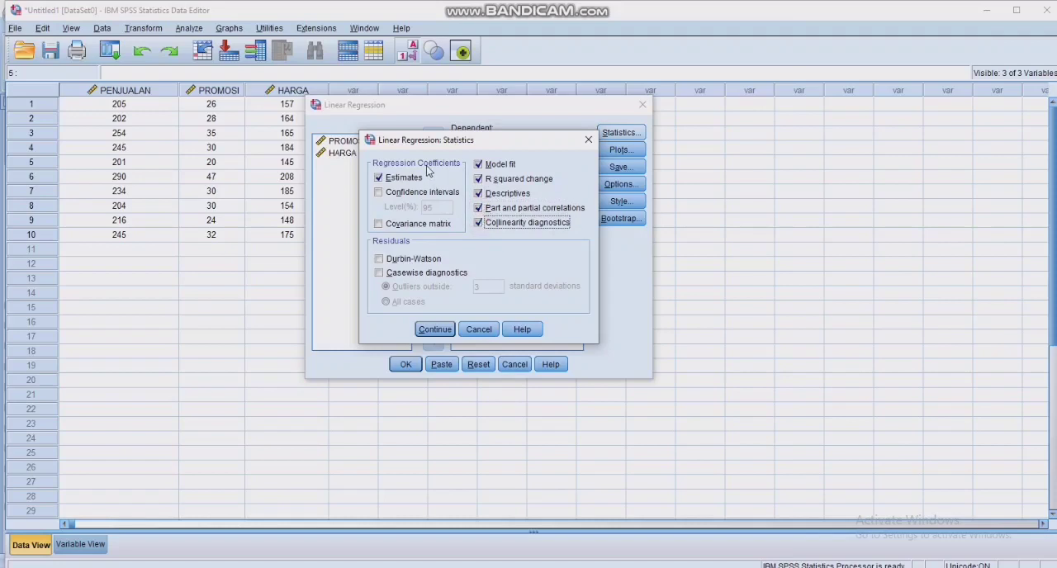
pyautogui.click(435, 330)
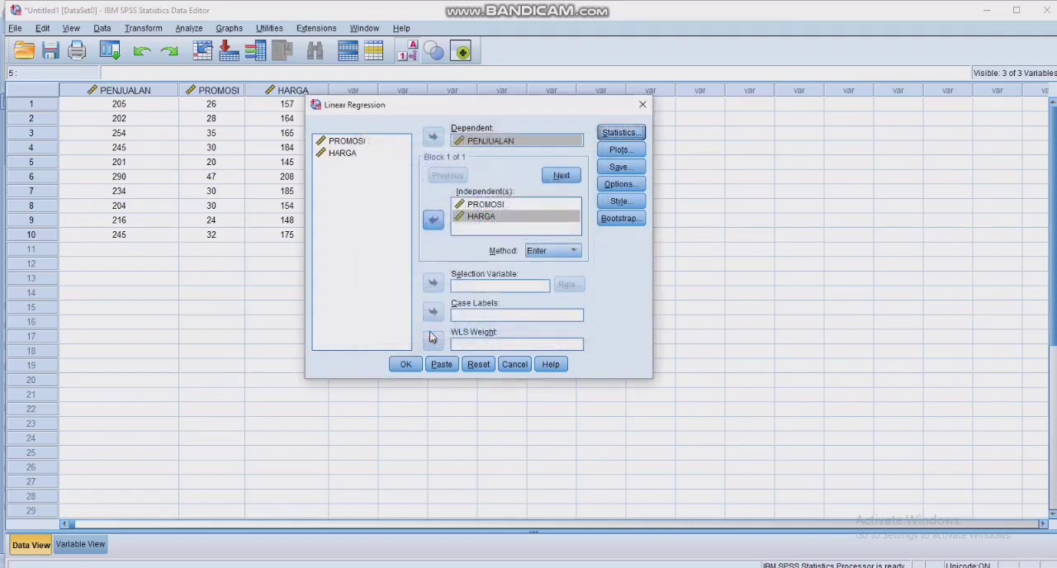
# - Request a histogram of the standardized residuals for the regression
pyautogui.click(632, 151)
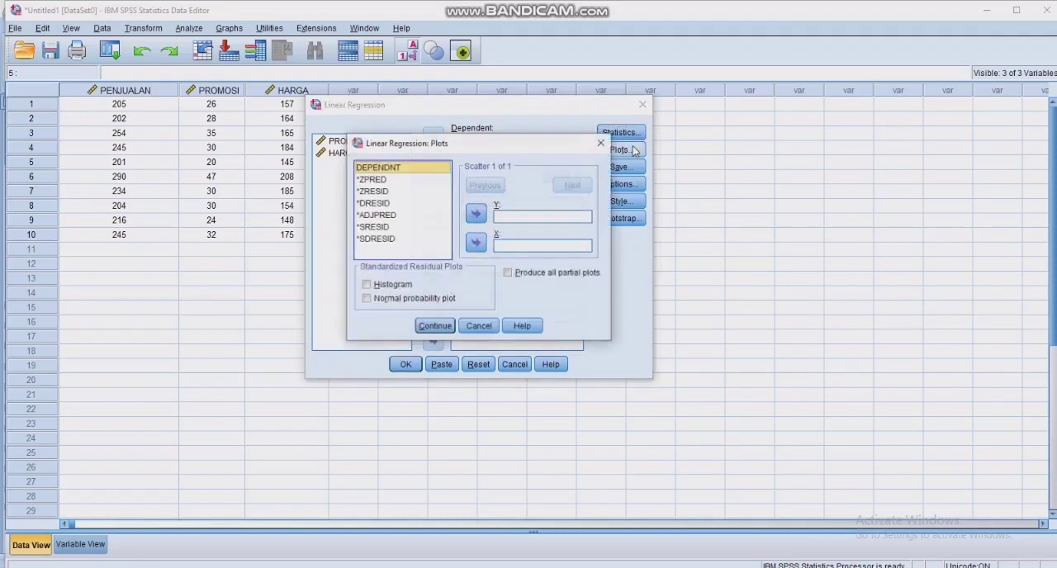
pyautogui.click(368, 286)
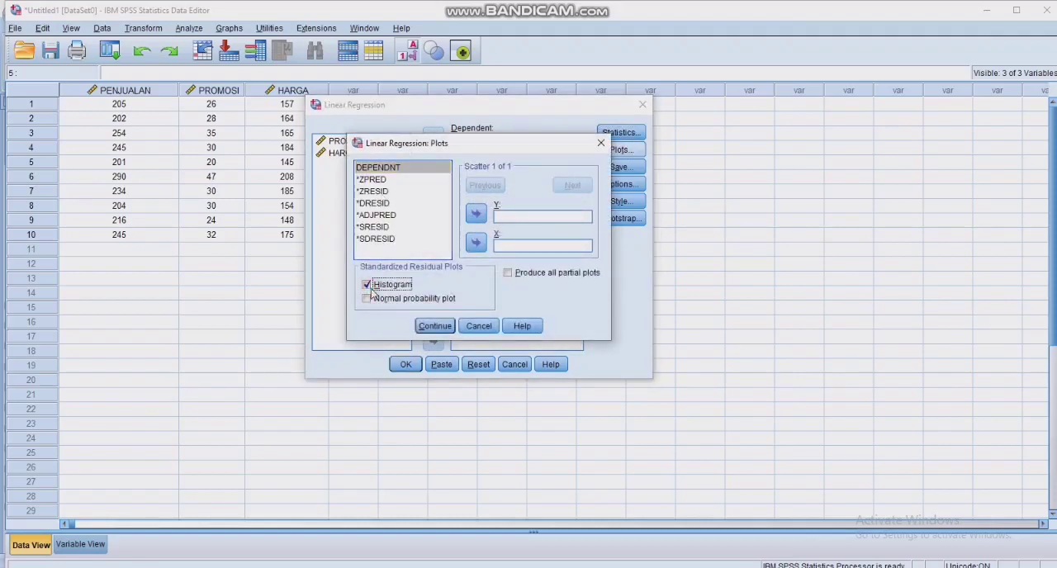
pyautogui.click(434, 326)
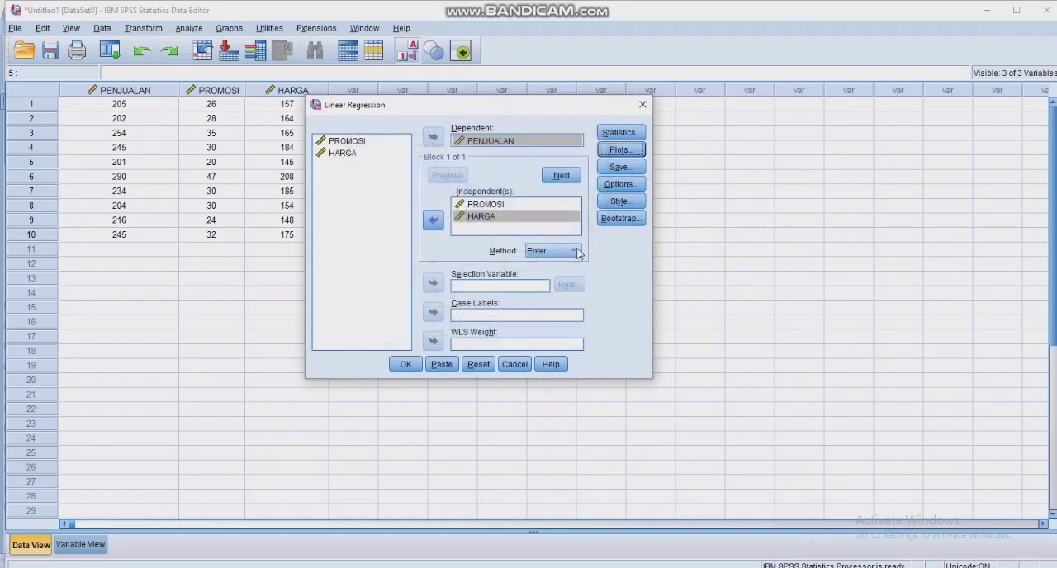
# - Accept the default regression options with probability of F entry .05 and removal .10, and run the regression
pyautogui.click(621, 185)
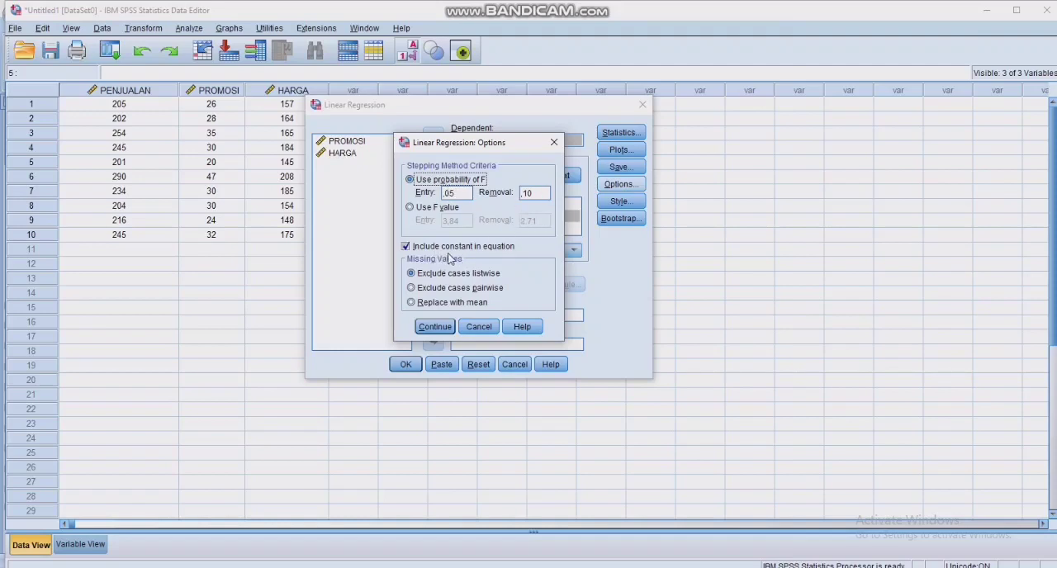
pyautogui.click(435, 327)
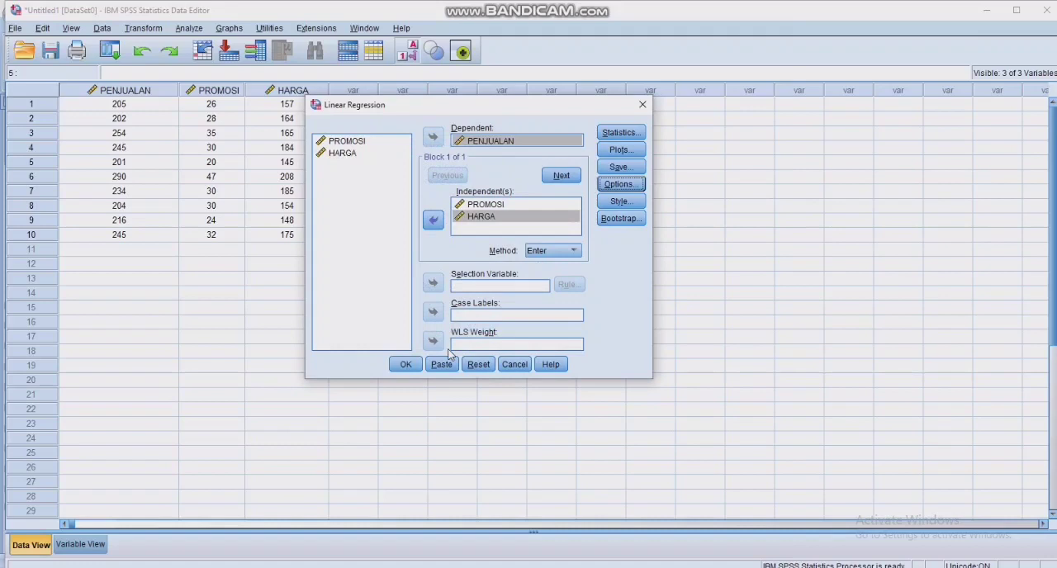
pyautogui.click(415, 368)
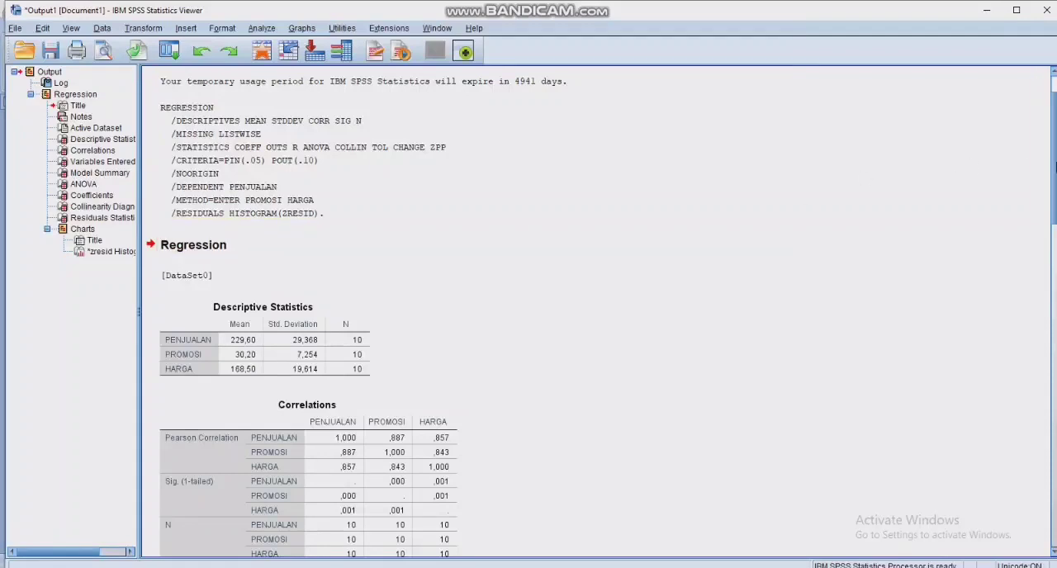
# - Examine the descriptive statistics, correlations, model summary, ANOVA, coefficients and residual histogram in the regression output
pyautogui.moveTo(1054, 169); pyautogui.dragTo(1055, 190)
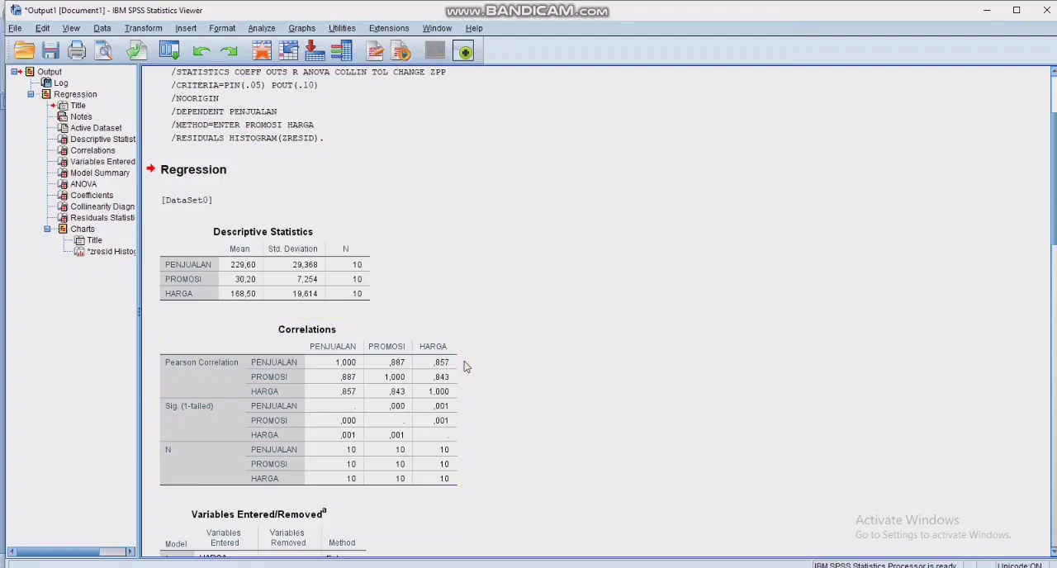
pyautogui.scroll(-8, 467, 366)
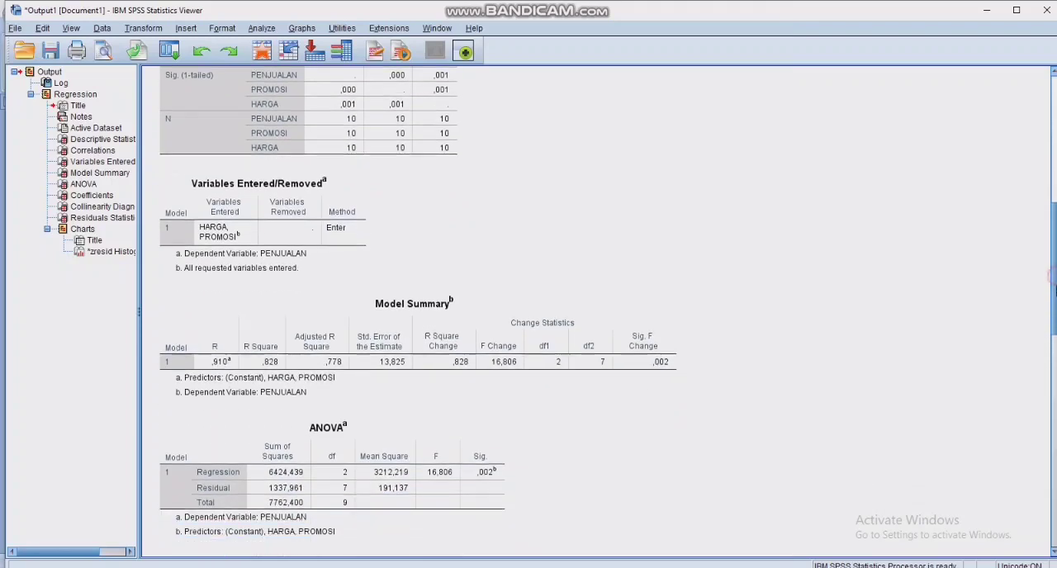
pyautogui.scroll(-1, 1054, 306)
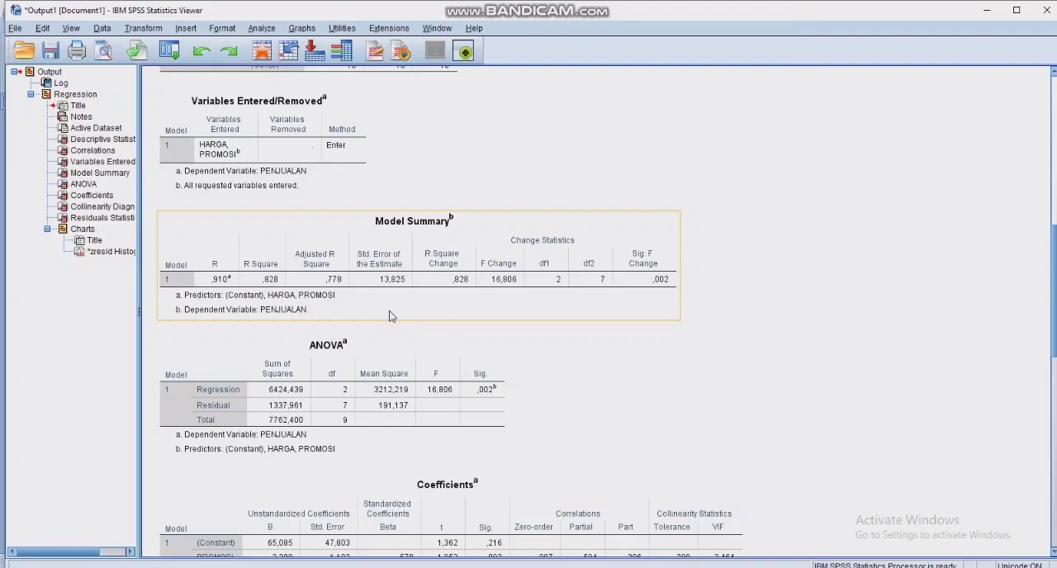
pyautogui.click(744, 278)
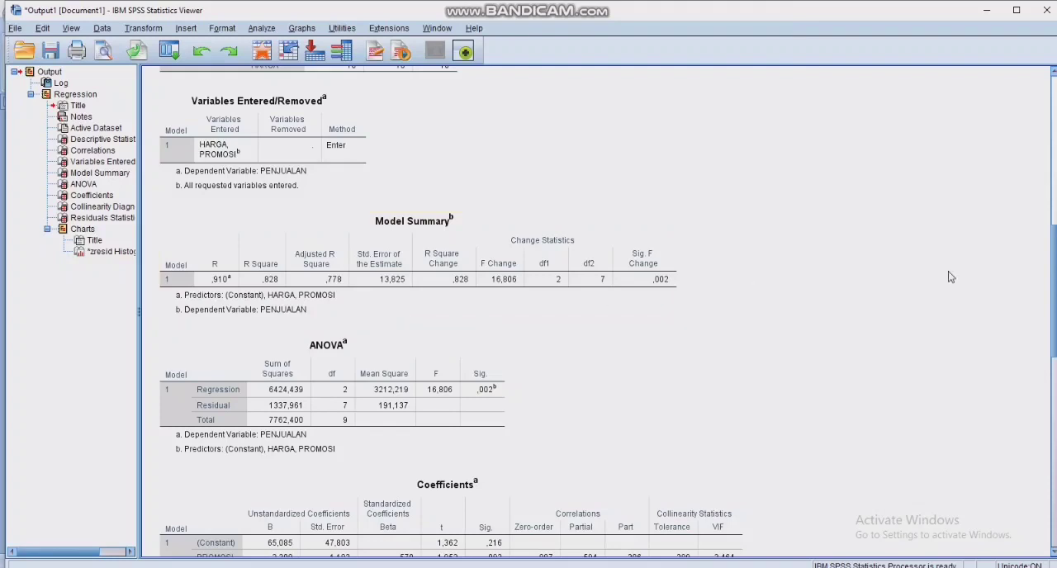
pyautogui.moveTo(1055, 234); pyautogui.dragTo(1054, 309)
pyautogui.click(628, 301)
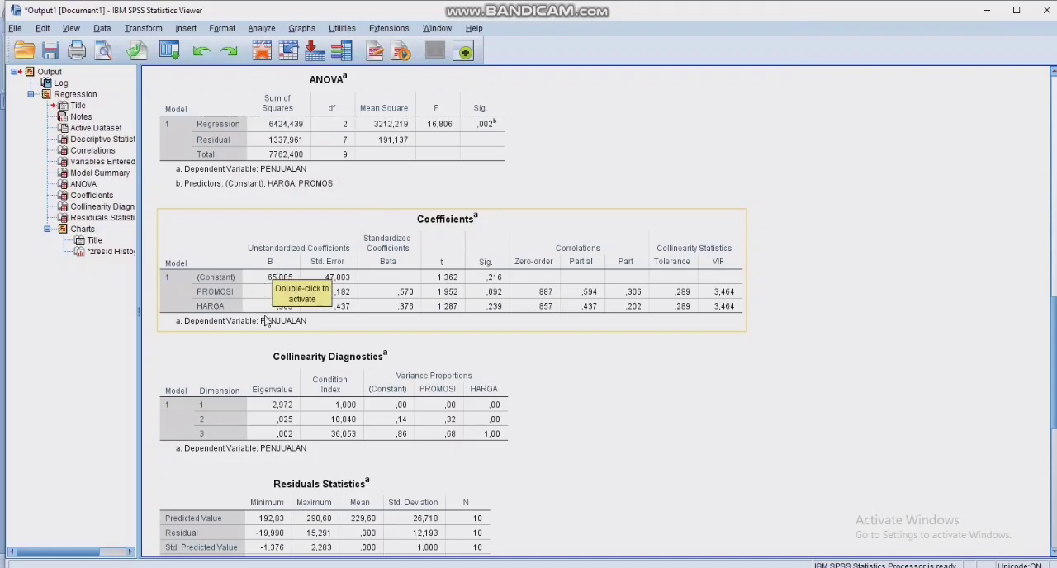
pyautogui.click(229, 352)
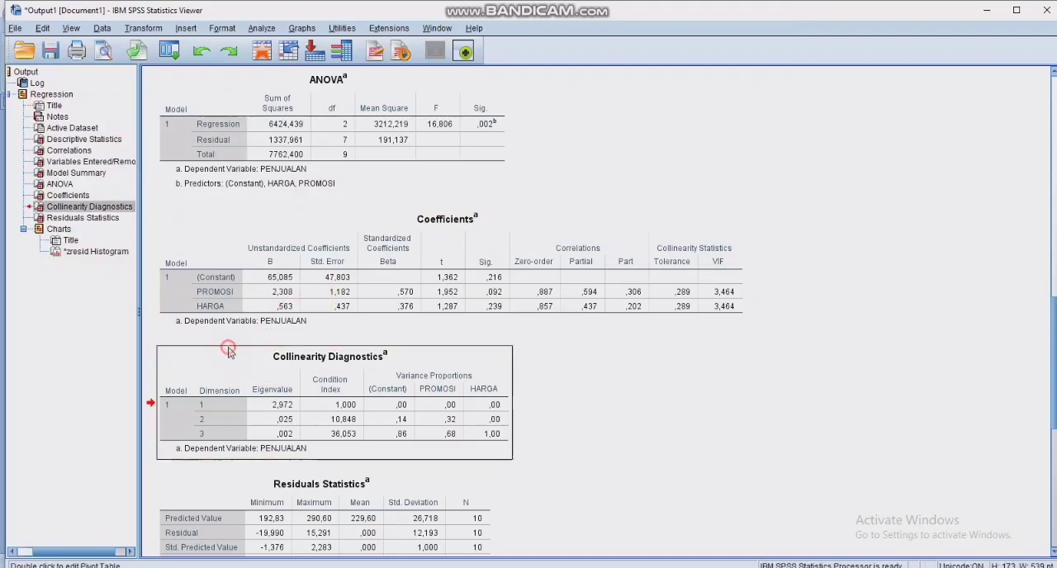
pyautogui.click(223, 290)
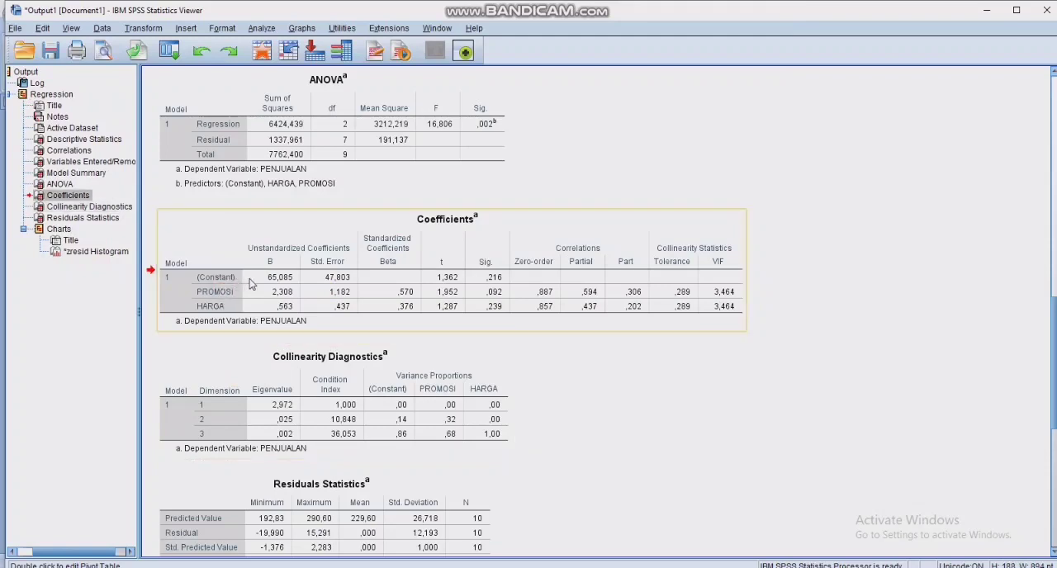
pyautogui.click(287, 307)
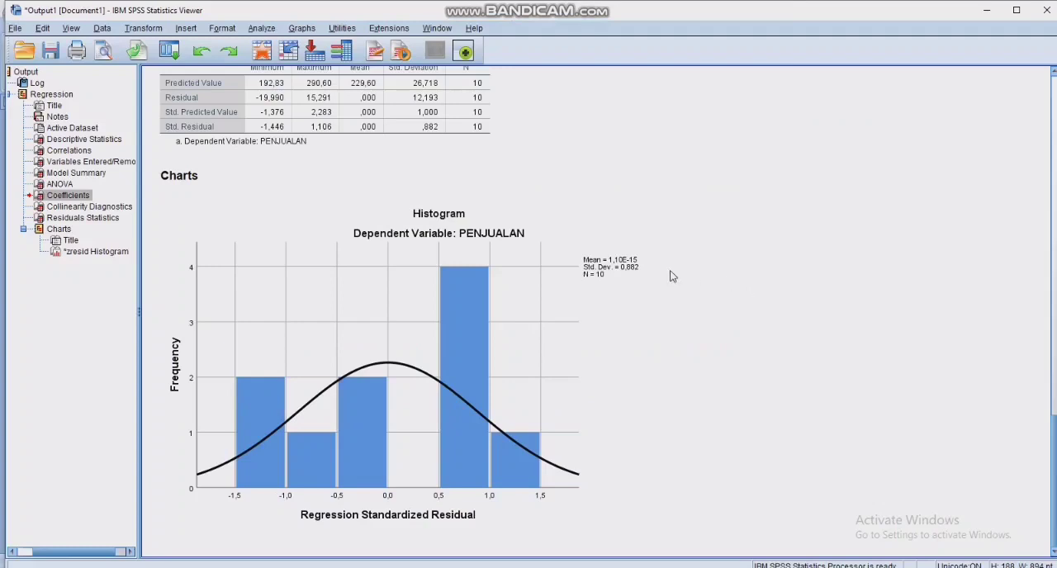
pyautogui.click(589, 284)
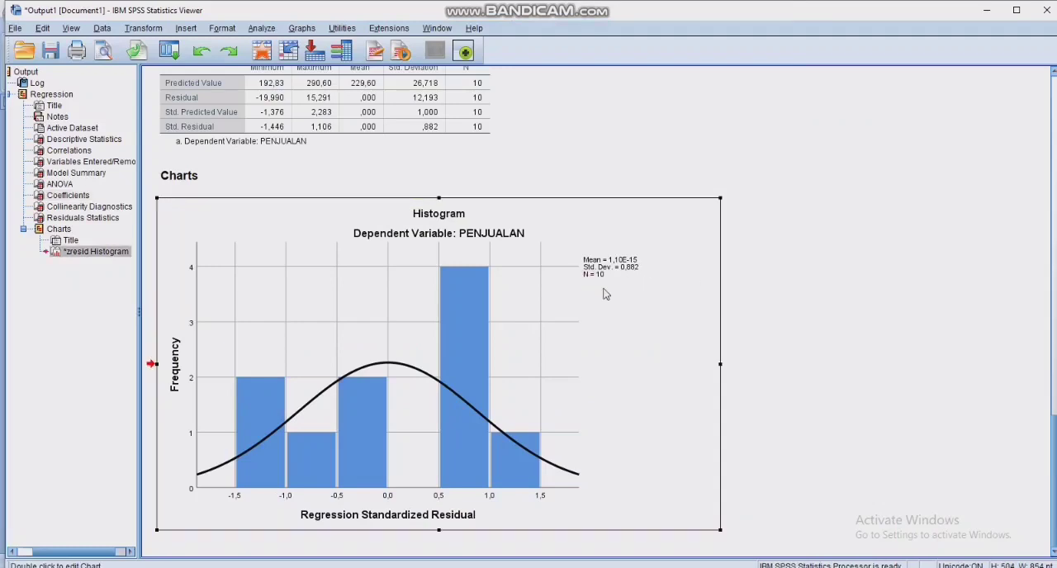